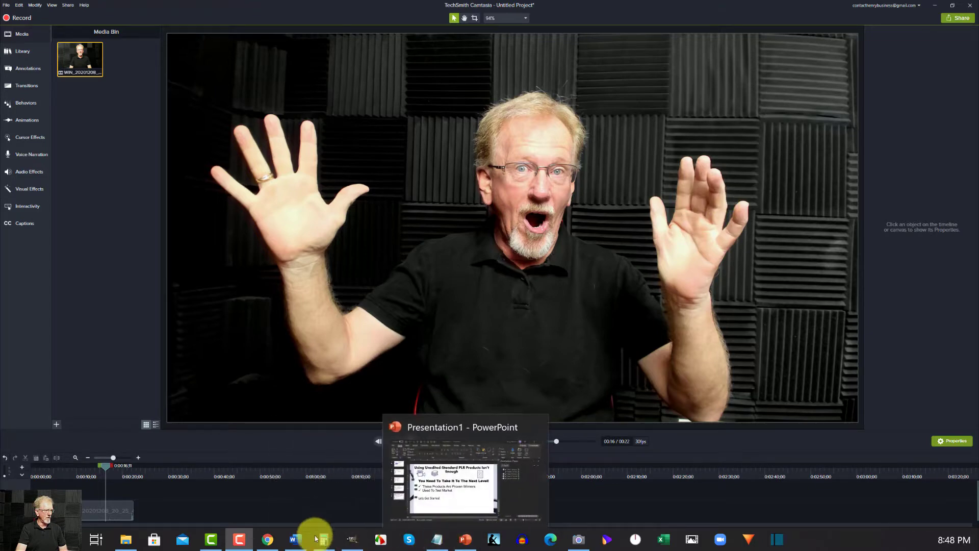
Capture the full video frame on the Camtasia canvas as a rectangular region with FastStone Capture.
left_click(380, 540)
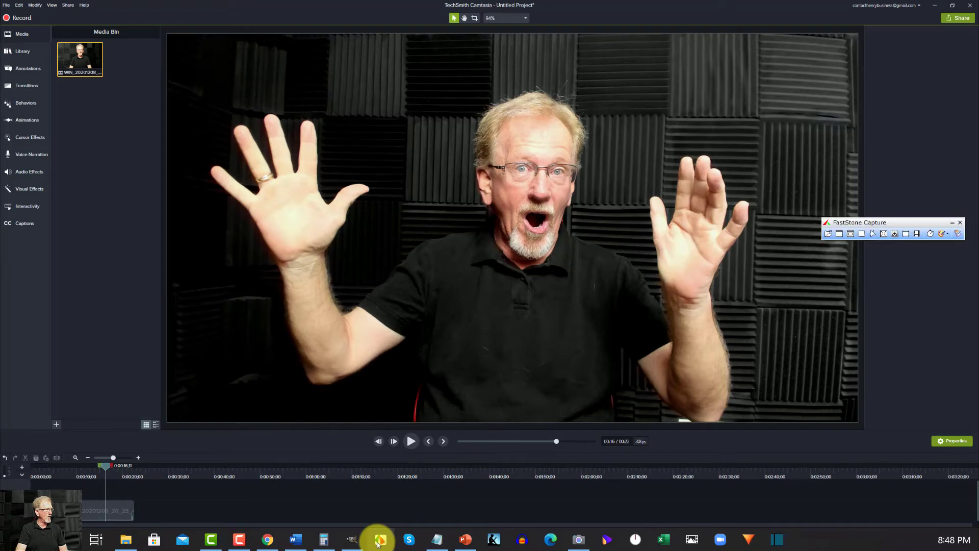
left_click(861, 235)
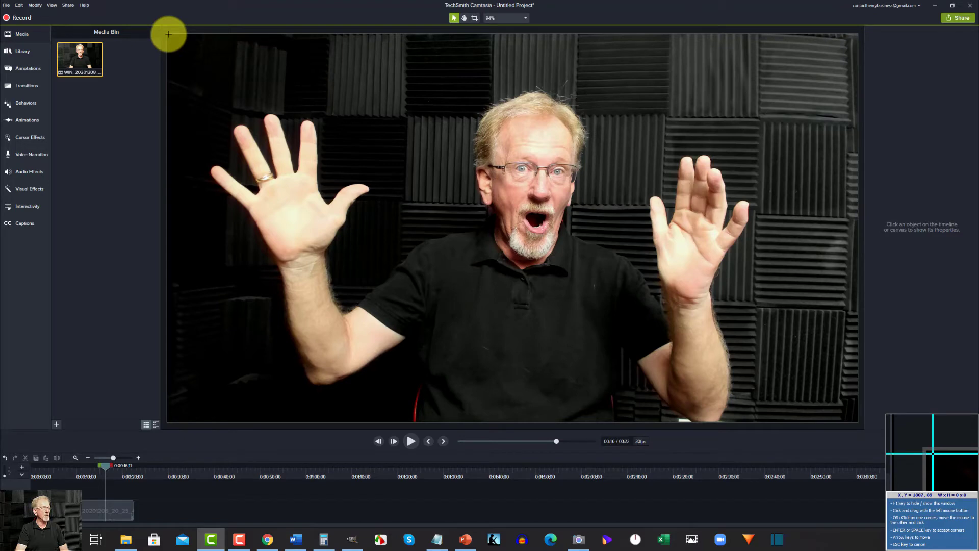
left_click_drag(168, 33, 856, 420)
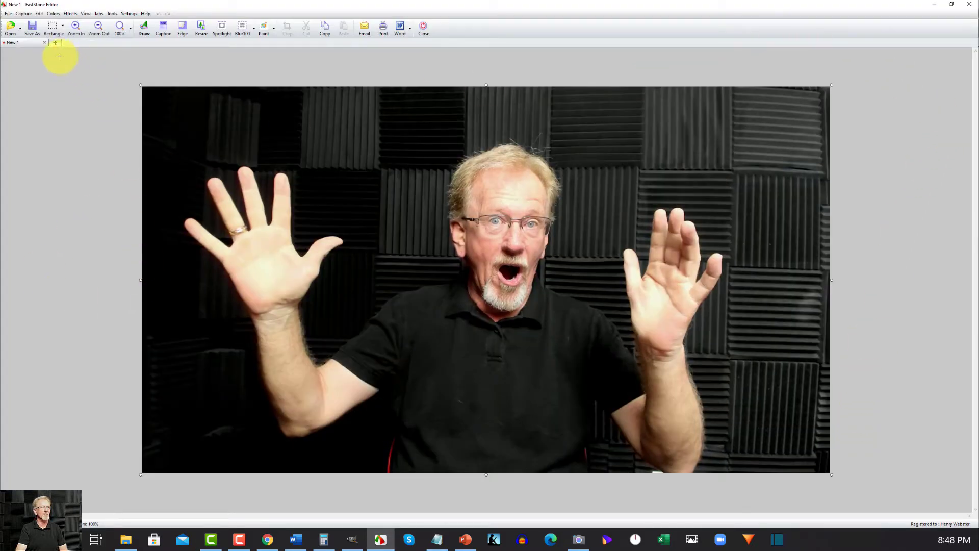
Save the captured image to the Desktop as a PNG named "crazy hands".
left_click(33, 32)
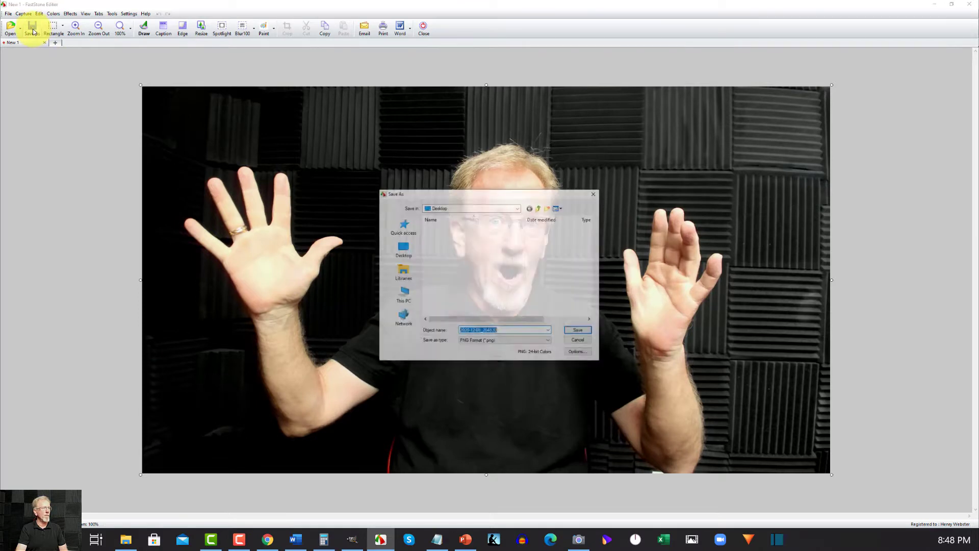
left_click(403, 250)
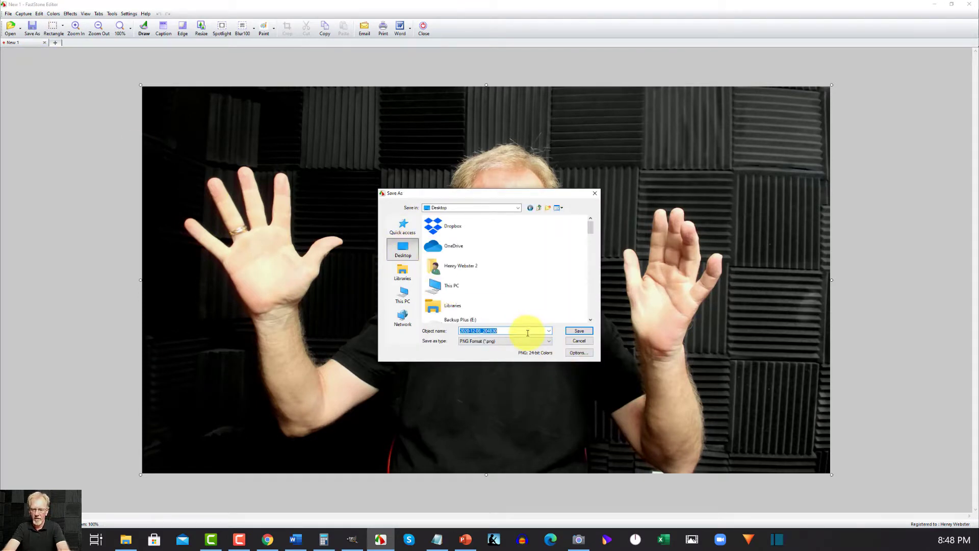
type("crazy hands")
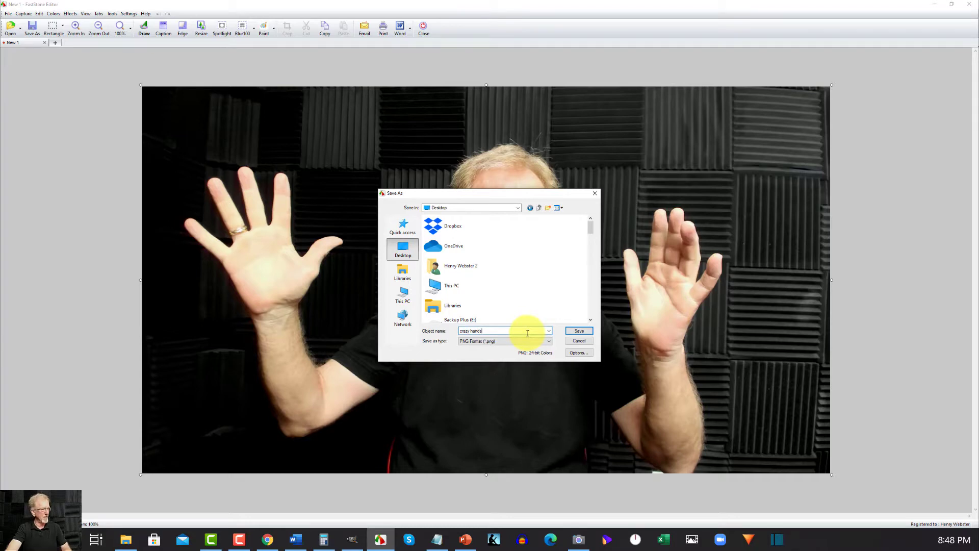
left_click(578, 331)
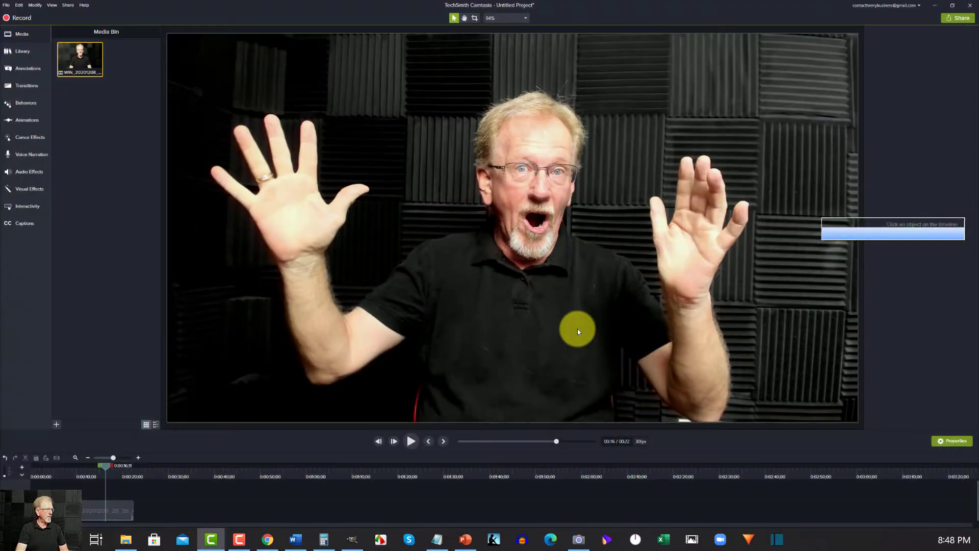
Switch to Chrome, remove the background of the Desktop image "crazy hands" with remove.bg, and download the preview-size result to the Desktop.
left_click(268, 536)
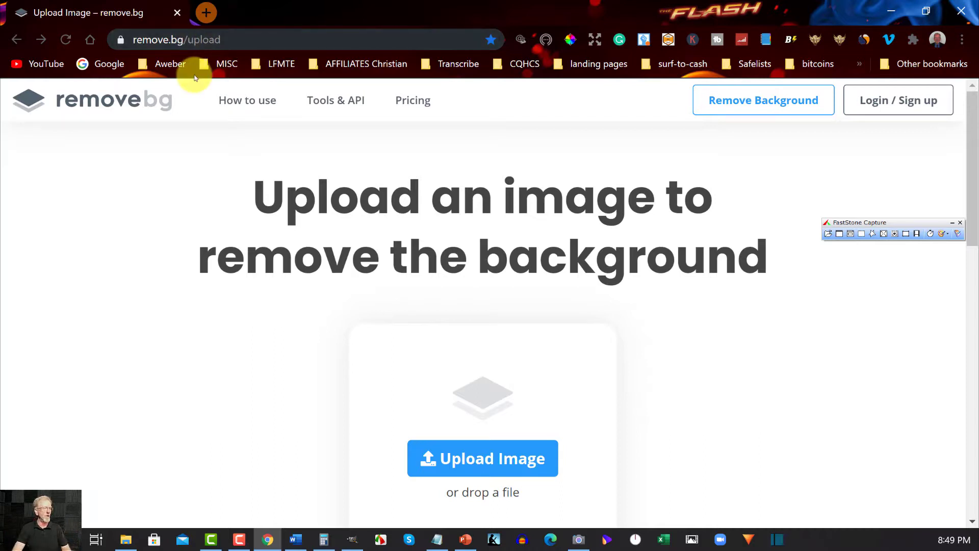
left_click(478, 456)
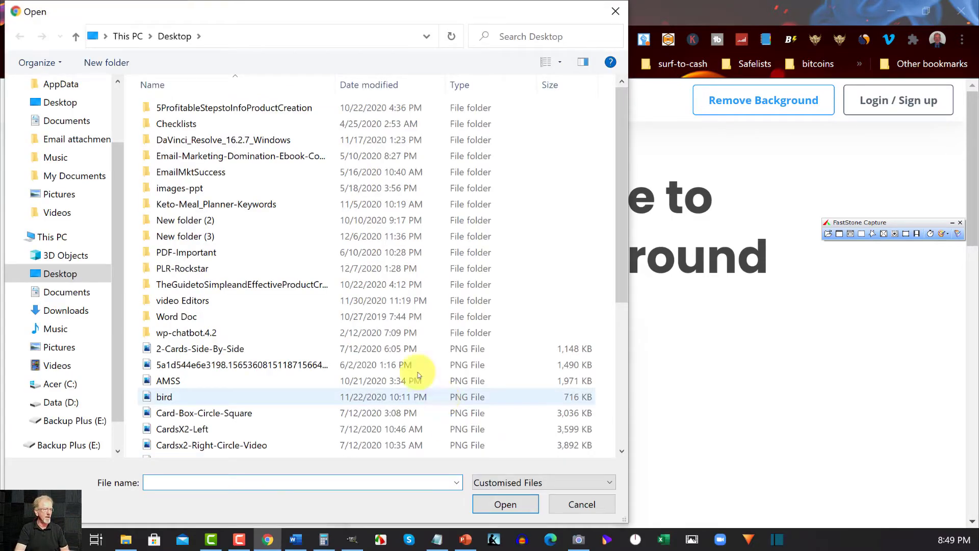
scroll(255, 303, "down", 2)
scroll(255, 303, "down", 1)
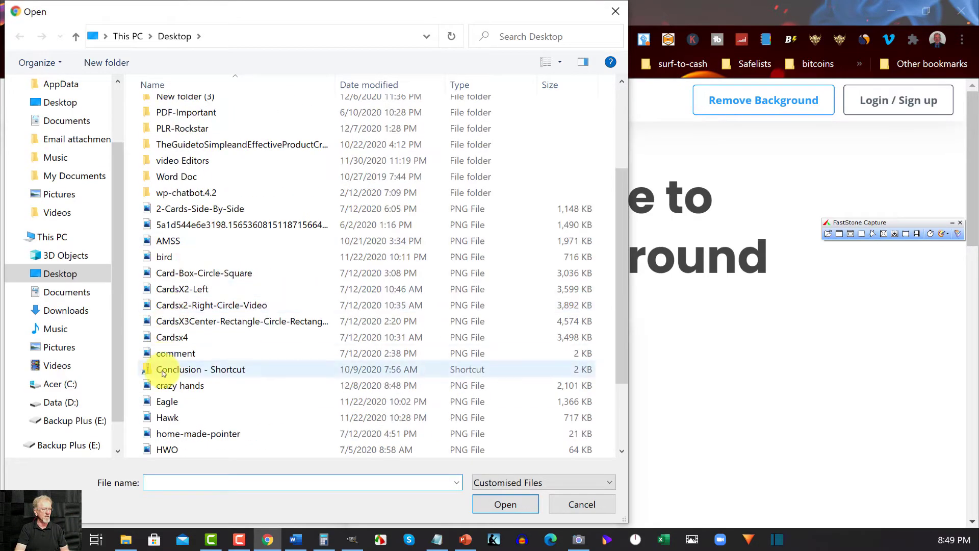
double_click(171, 385)
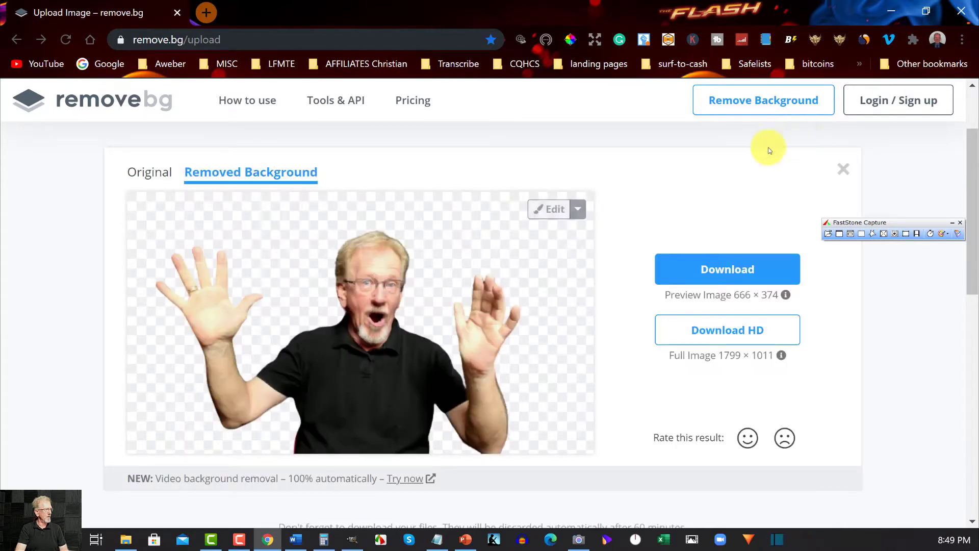
left_click(733, 271)
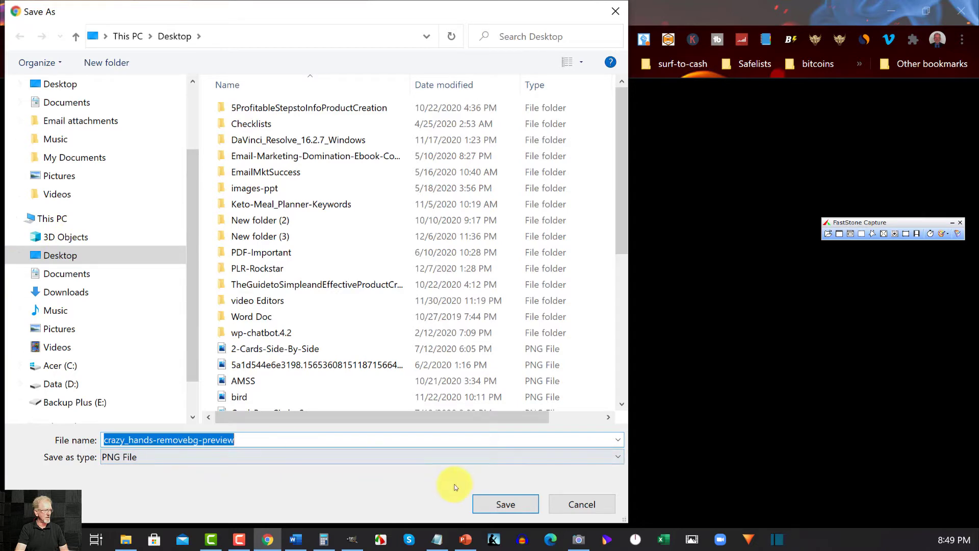
left_click(510, 504)
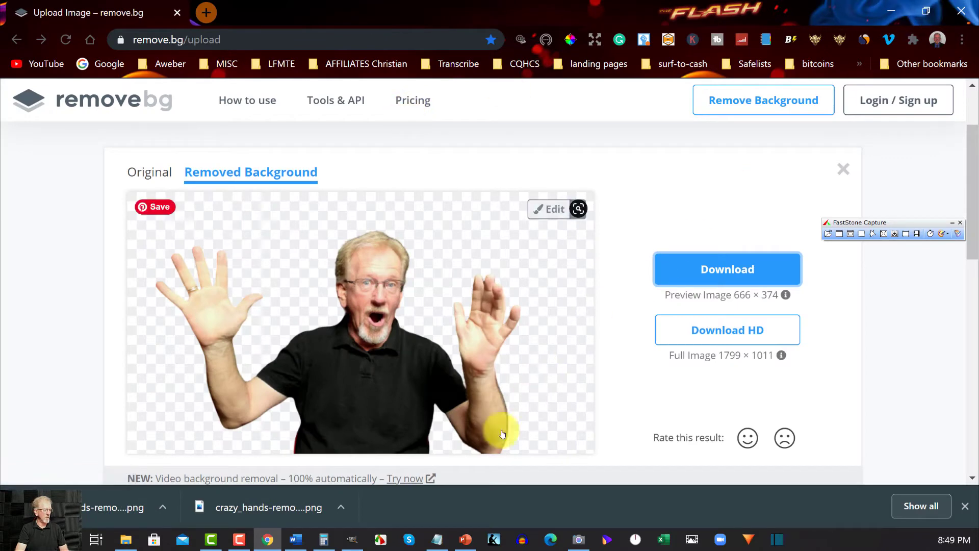
Switch to GIMP, open crazy_hands-removebg-preview.png from the Desktop, and dismiss the FastStone Capture toolbar covering the workspace.
mouse_move(350, 544)
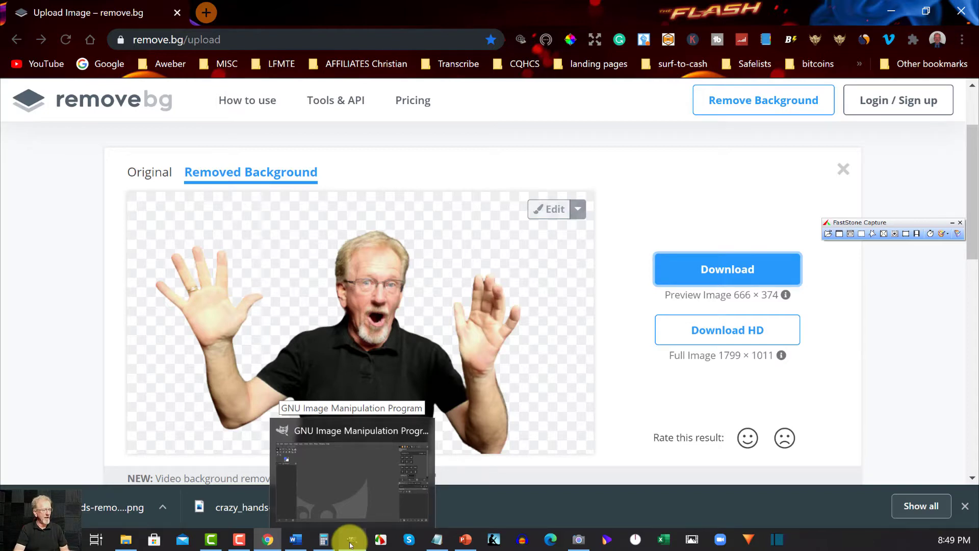
left_click(349, 544)
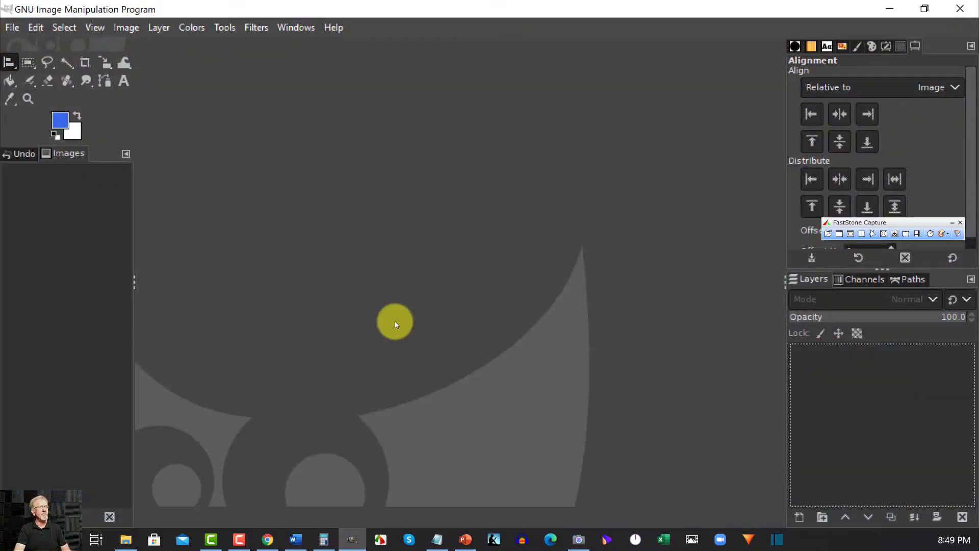
left_click(13, 28)
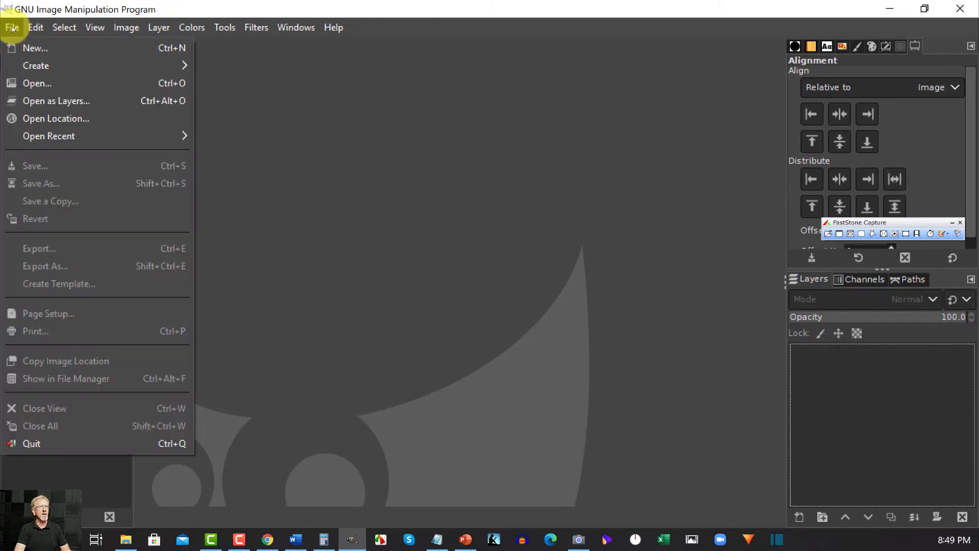
left_click(20, 84)
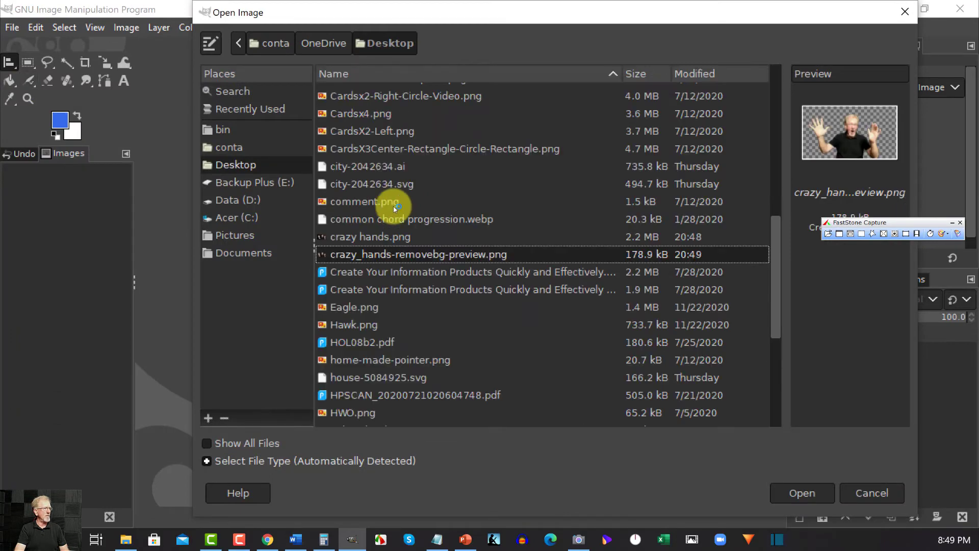
double_click(361, 255)
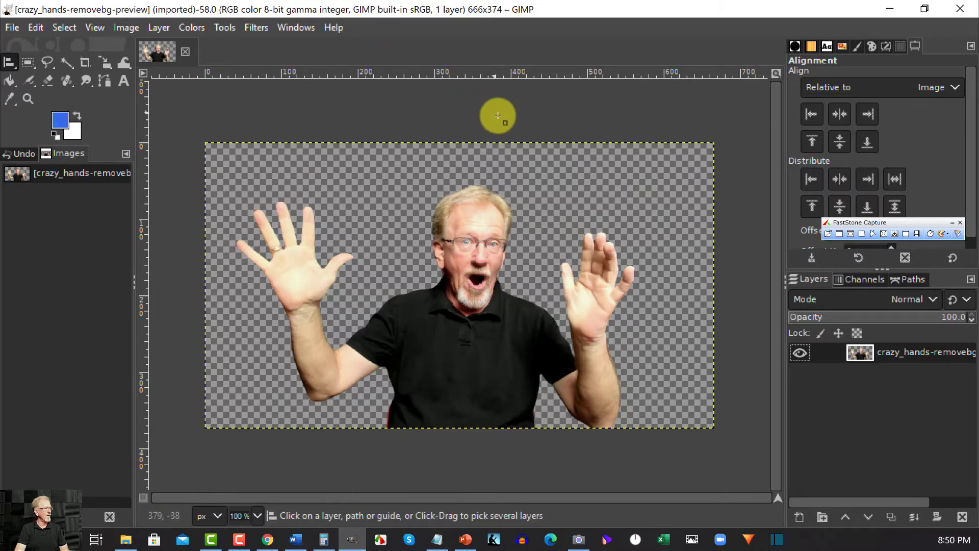
left_click(952, 223)
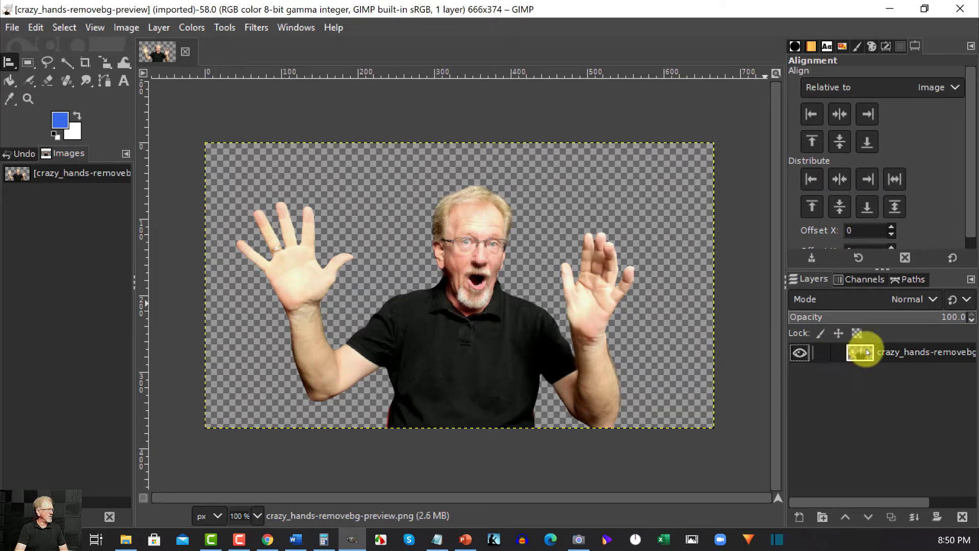
Create a selection from the layer's alpha channel and grow it by 6 px around the man.
right_click(835, 353)
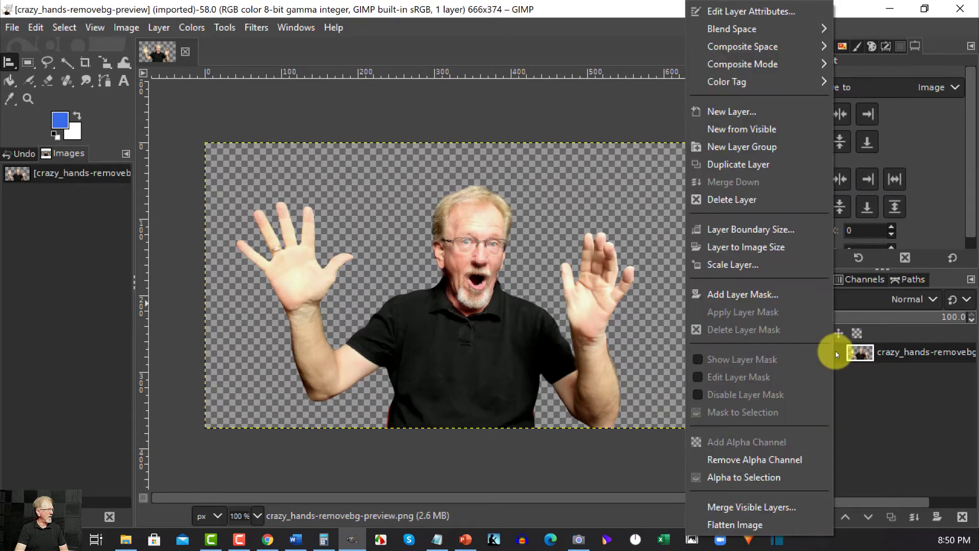
left_click(740, 479)
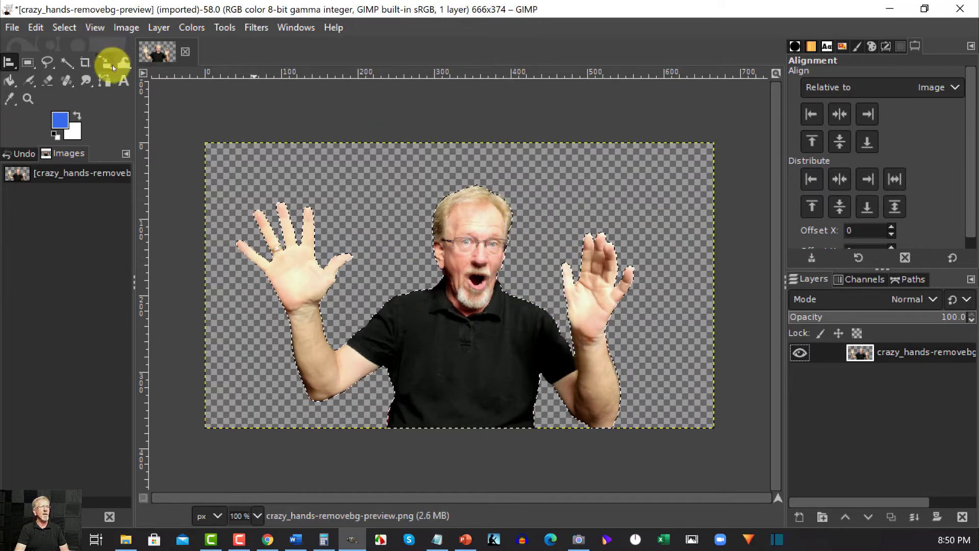
left_click(64, 27)
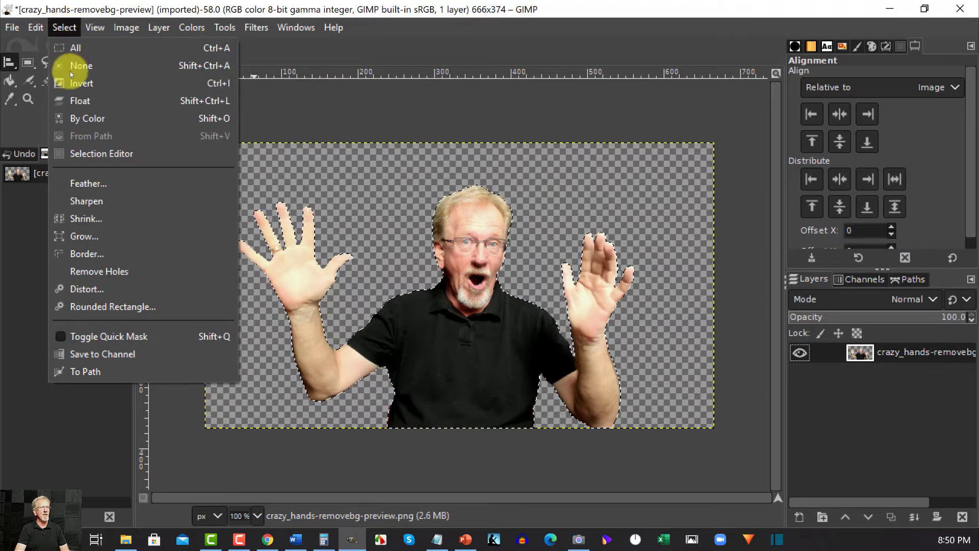
left_click(77, 236)
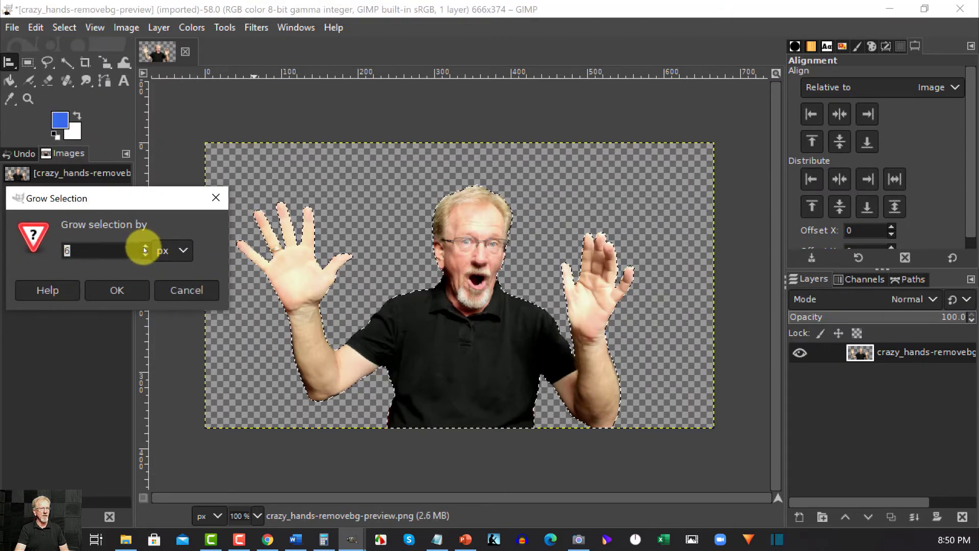
left_click_drag(142, 247, 70, 263)
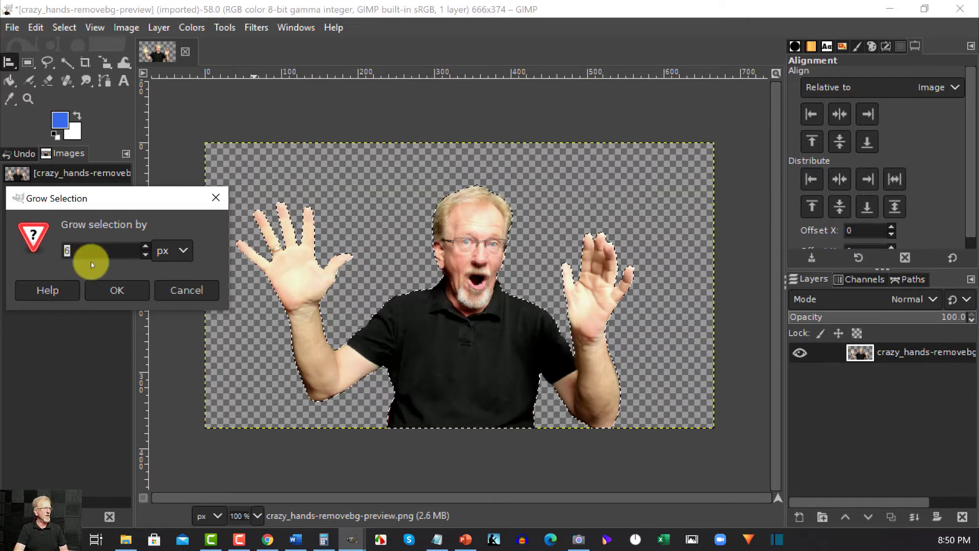
left_click(117, 291)
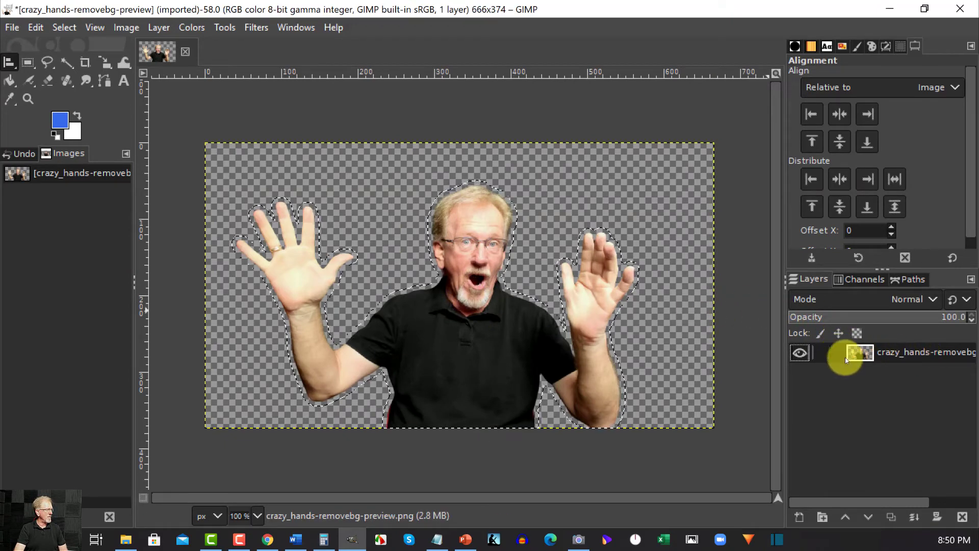
Duplicate the cut-out layer and fill the grown selection on the lower layer with the white background color.
right_click(833, 351)
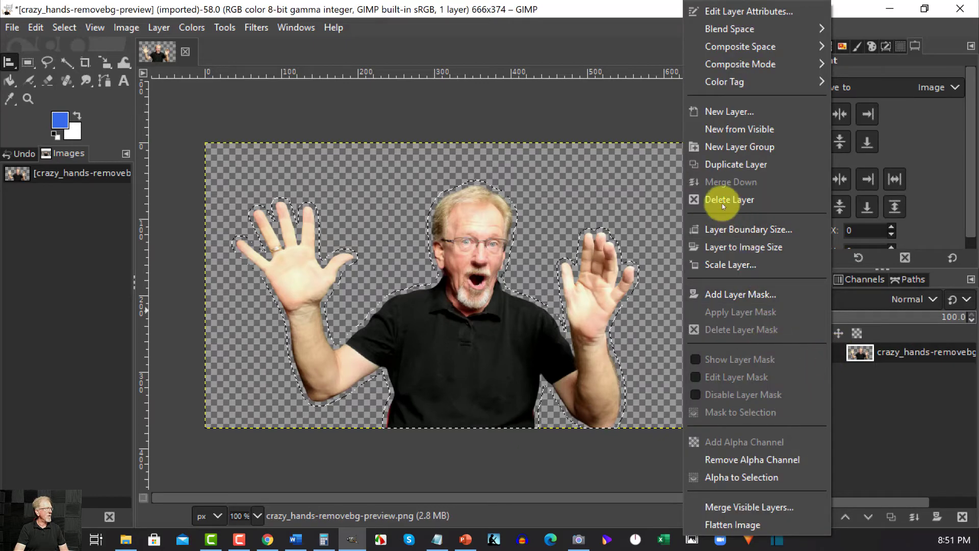
left_click(730, 164)
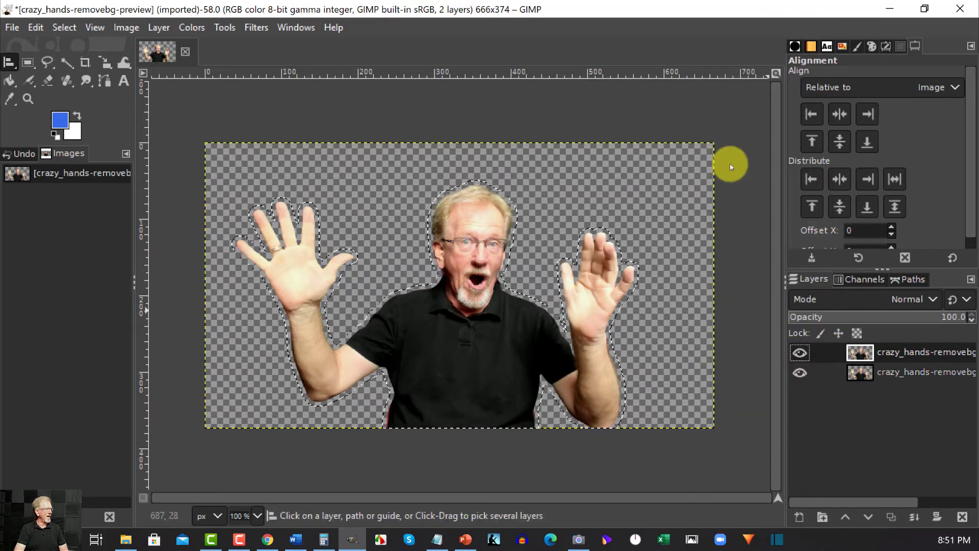
left_click(836, 372)
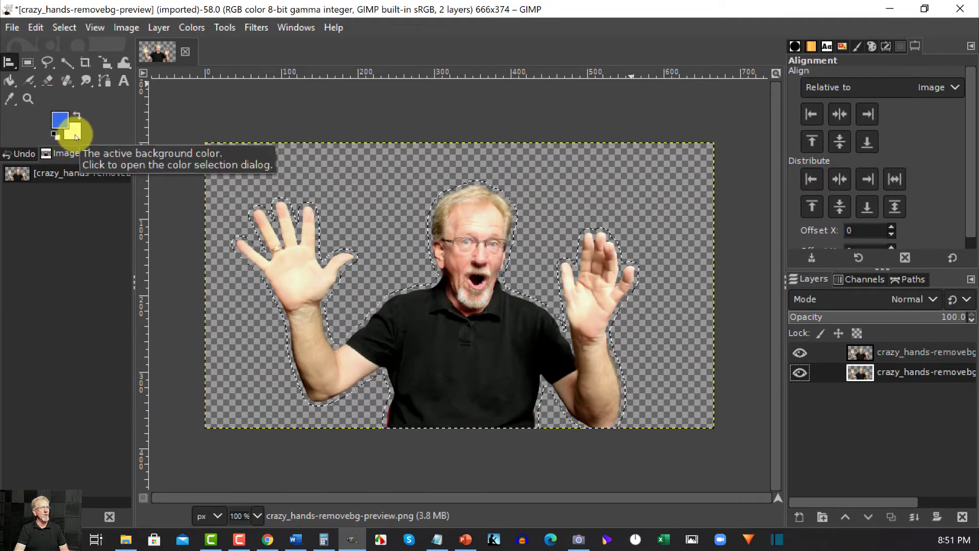
left_click(40, 27)
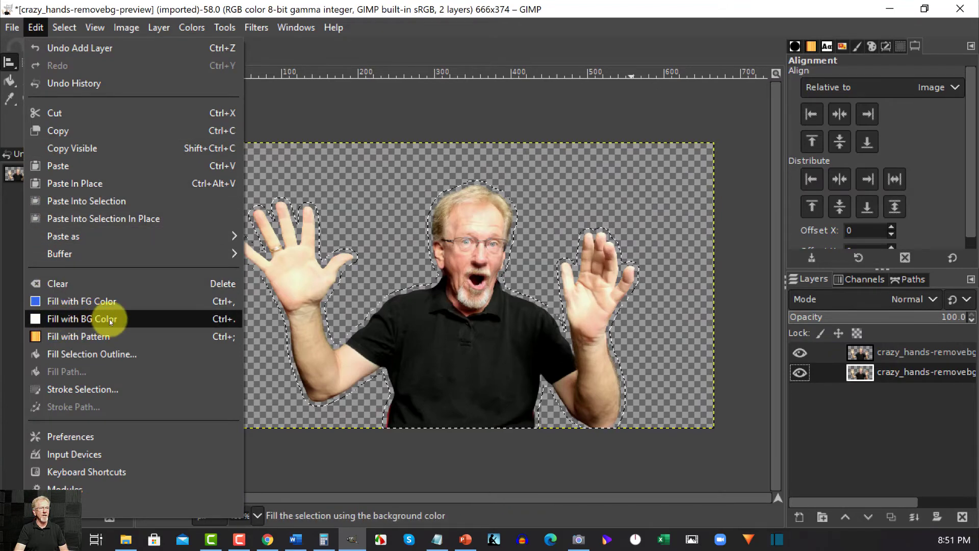
left_click(54, 317)
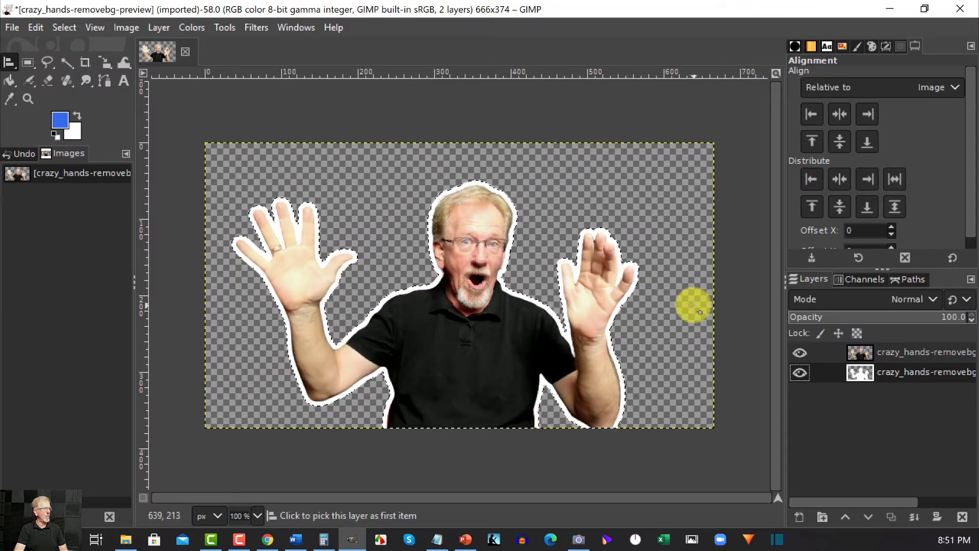
Merge the upper cut-out layer down onto the white-filled layer.
left_click(838, 354)
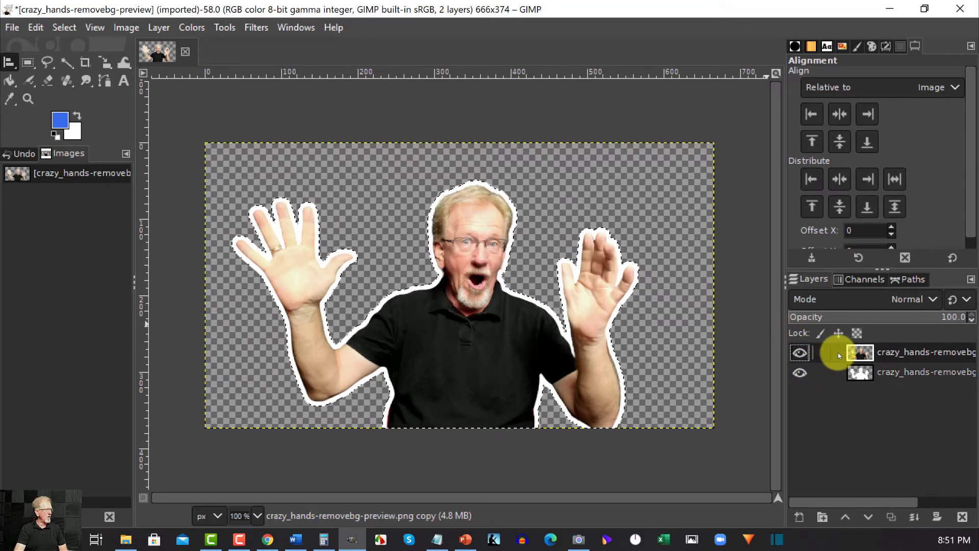
right_click(837, 353)
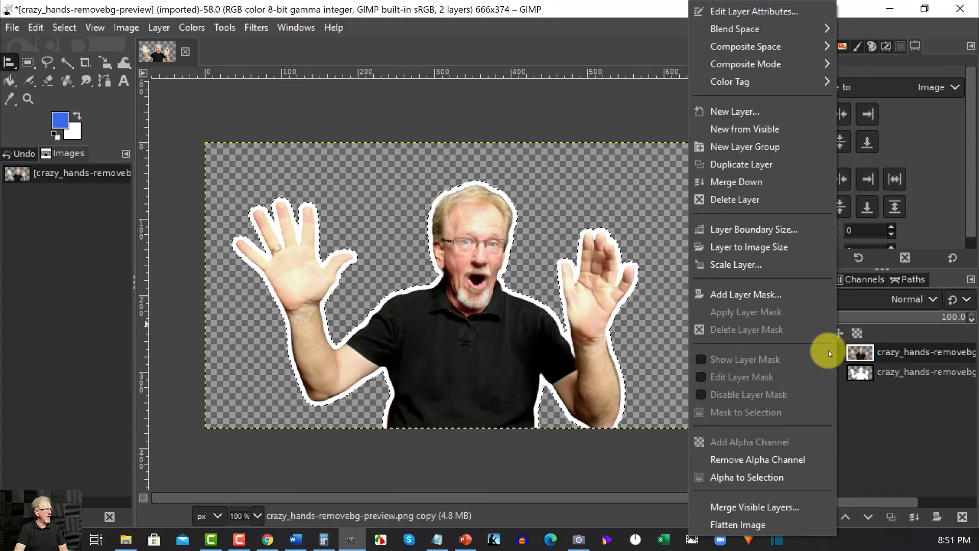
left_click(743, 181)
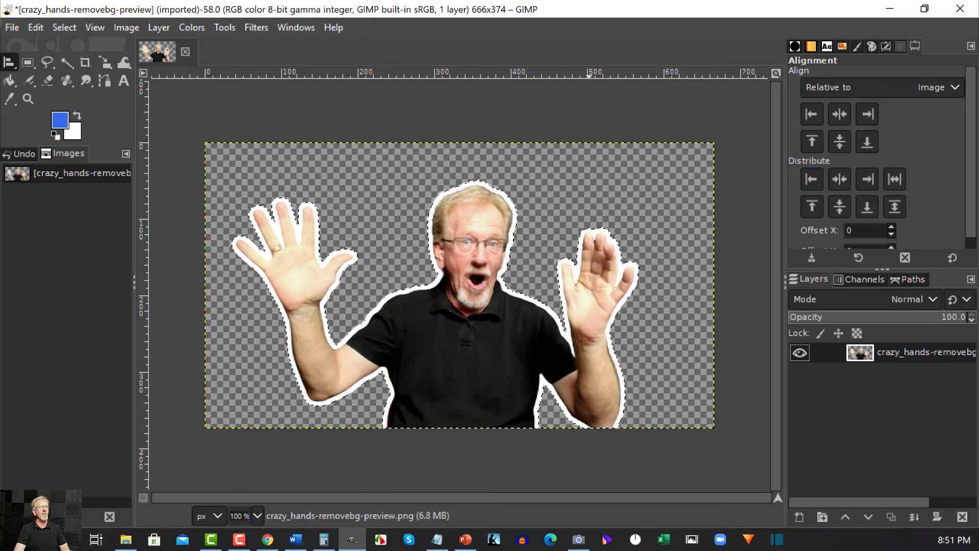
Start exporting the image to the Desktop folder and replace "removebg-preview" in the file name with "White-".
left_click(12, 28)
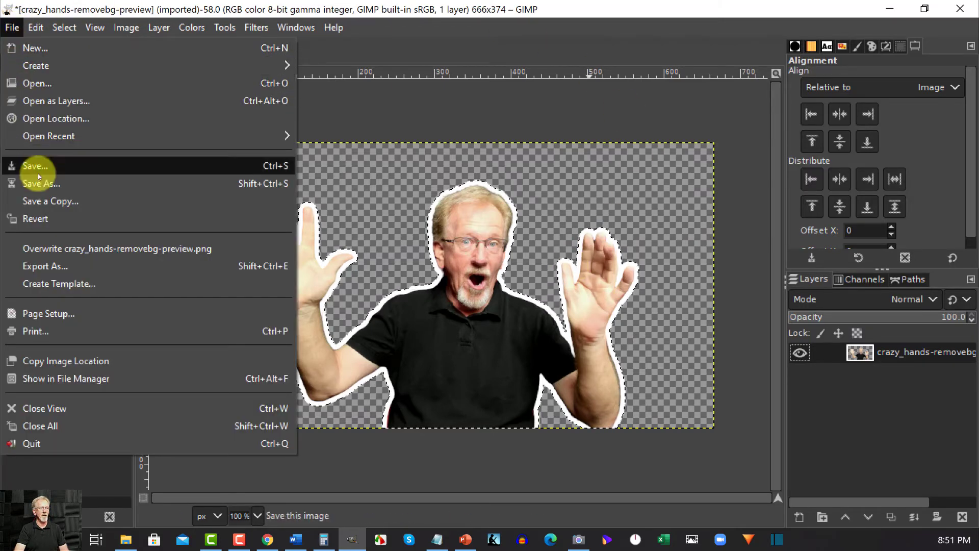
left_click(44, 269)
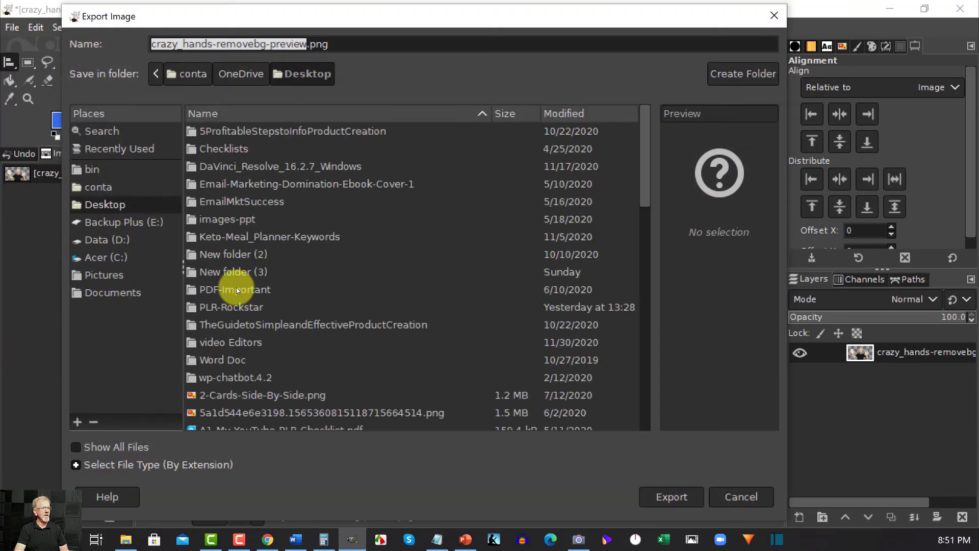
left_click(103, 202)
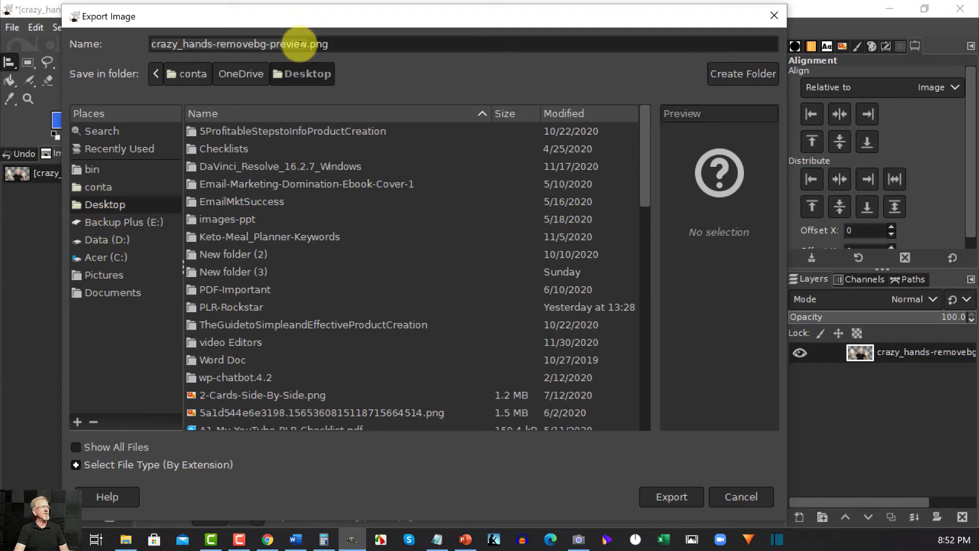
double_click(292, 44)
left_click_drag(292, 44, 216, 55)
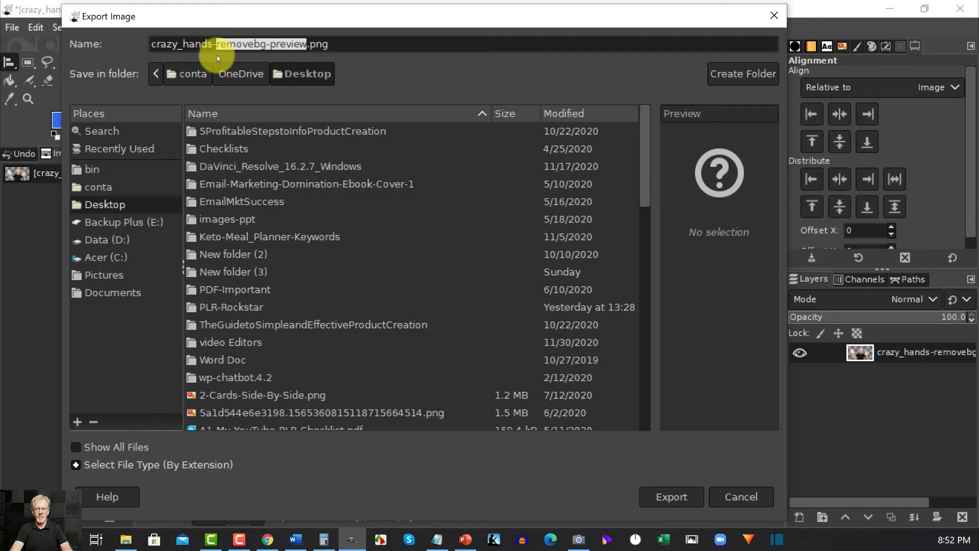
type("White")
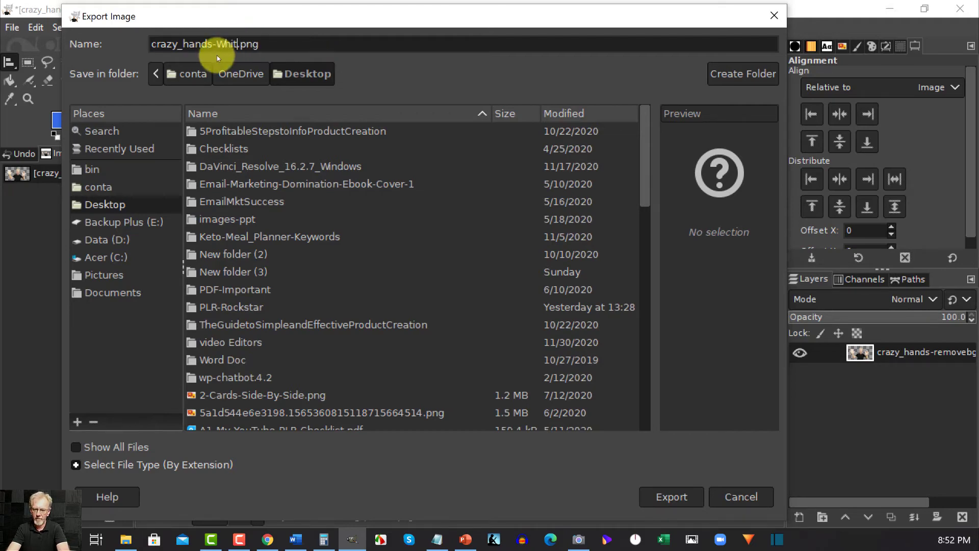
type("-")
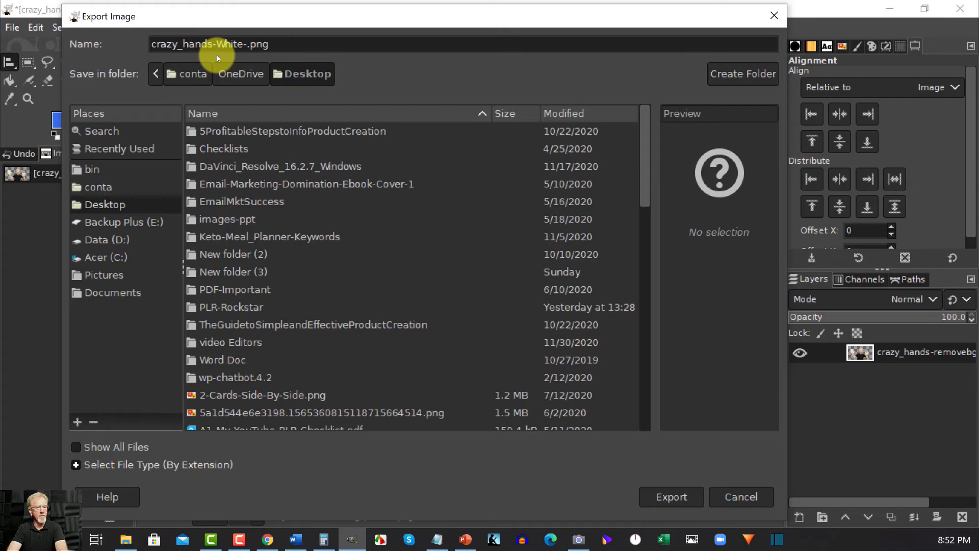
type("Back")
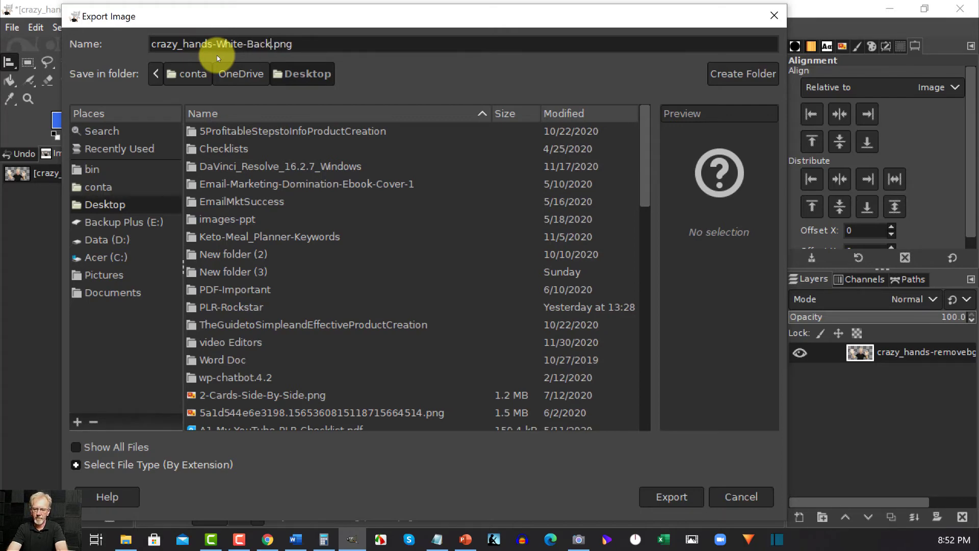
type("ground")
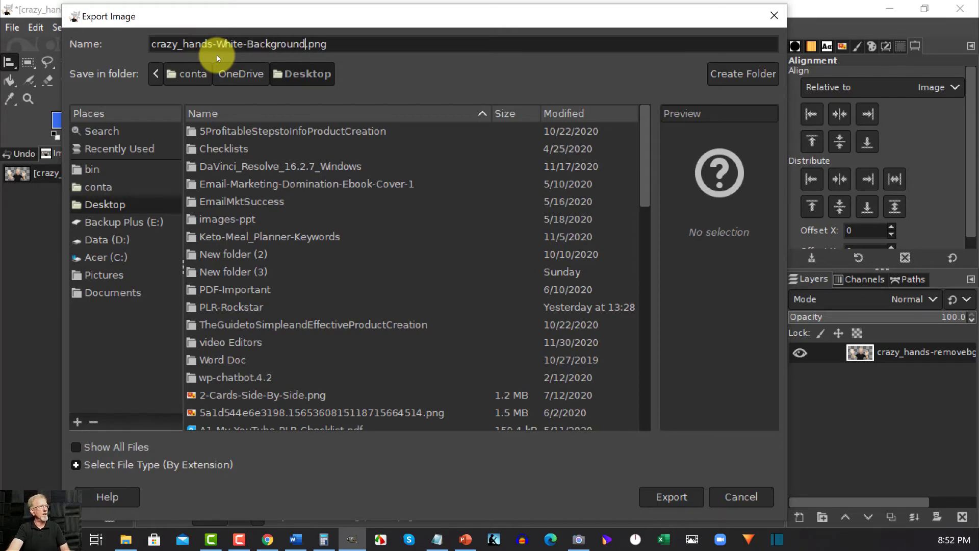
key("BackSpace")
key("BackSpace")
key("BackSpace")
key("BackSpace")
key("BackSpace")
key("BackSpace")
key("BackSpace")
key("BackSpace")
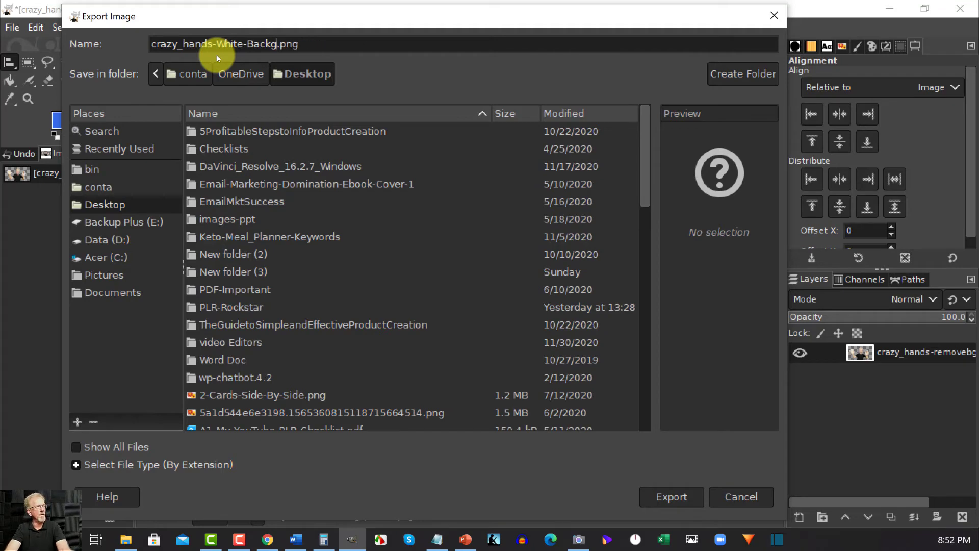
key("BackSpace")
key("BackSpace")
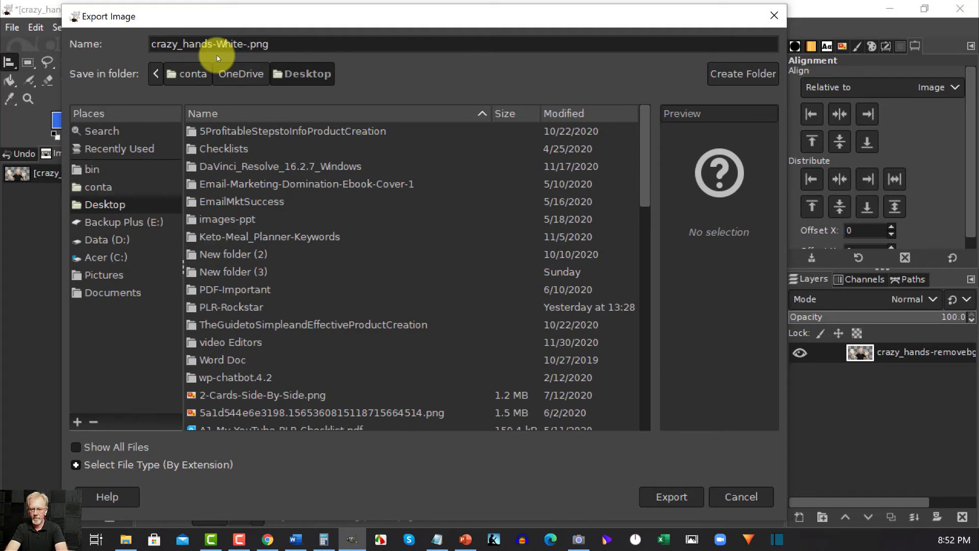
type("id")
key("BackSpace")
key("BackSpace")
type("I")
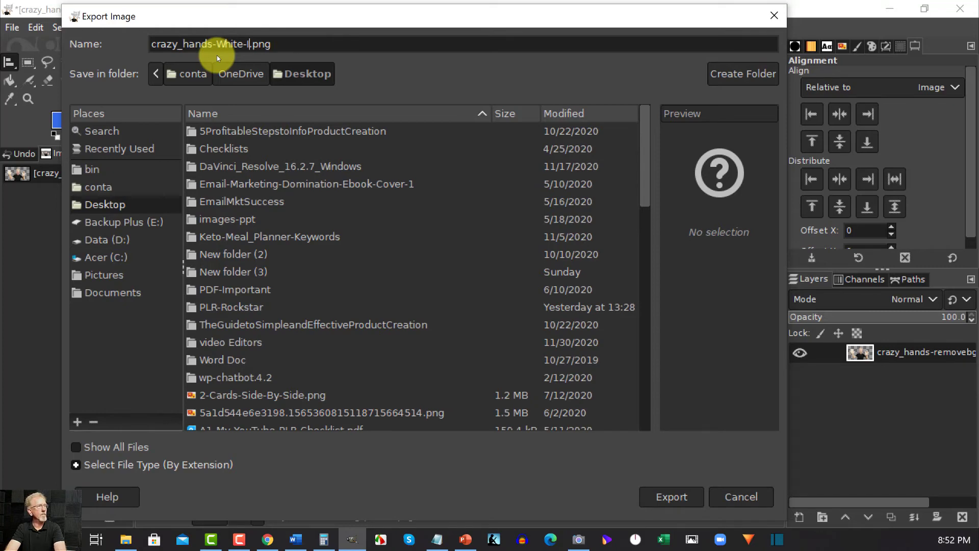
Complete the file name as crazy_hands-White-Outline.png and export the image with the PNG options as they are.
type("Out")
type("line")
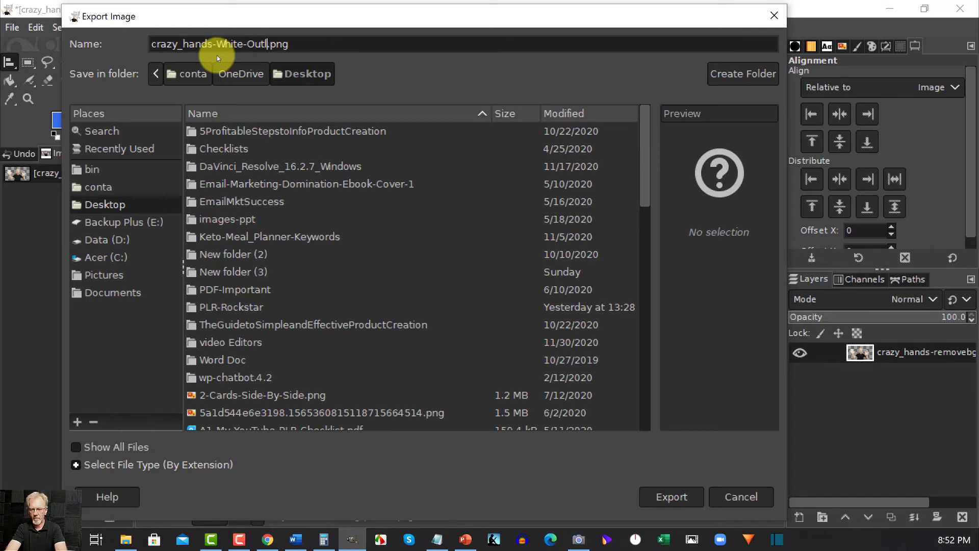
key("BackSpace")
key("BackSpace")
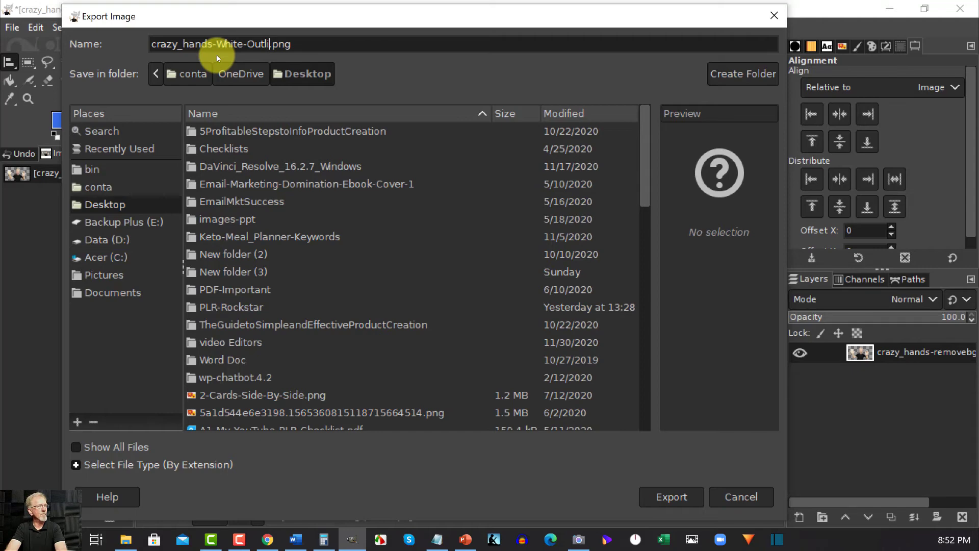
type("ne")
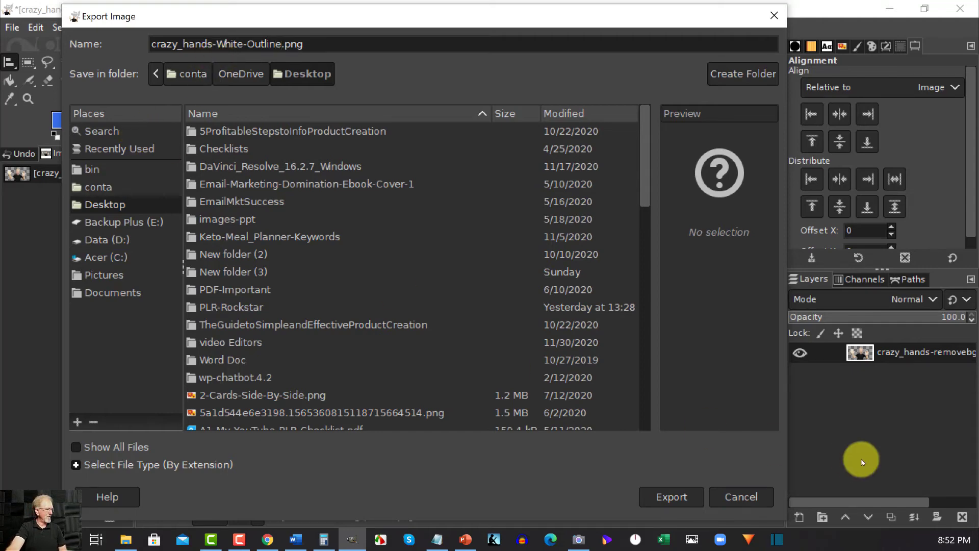
left_click(684, 499)
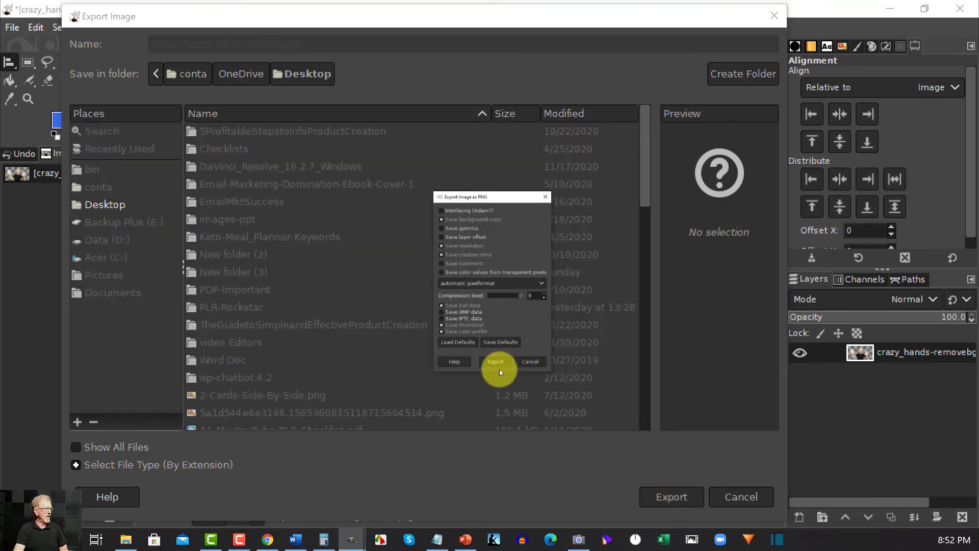
left_click(494, 359)
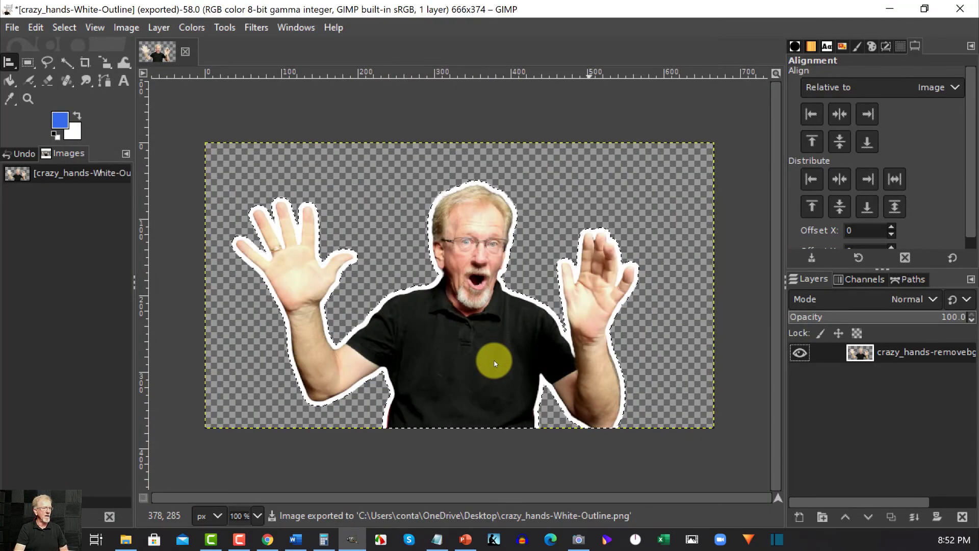